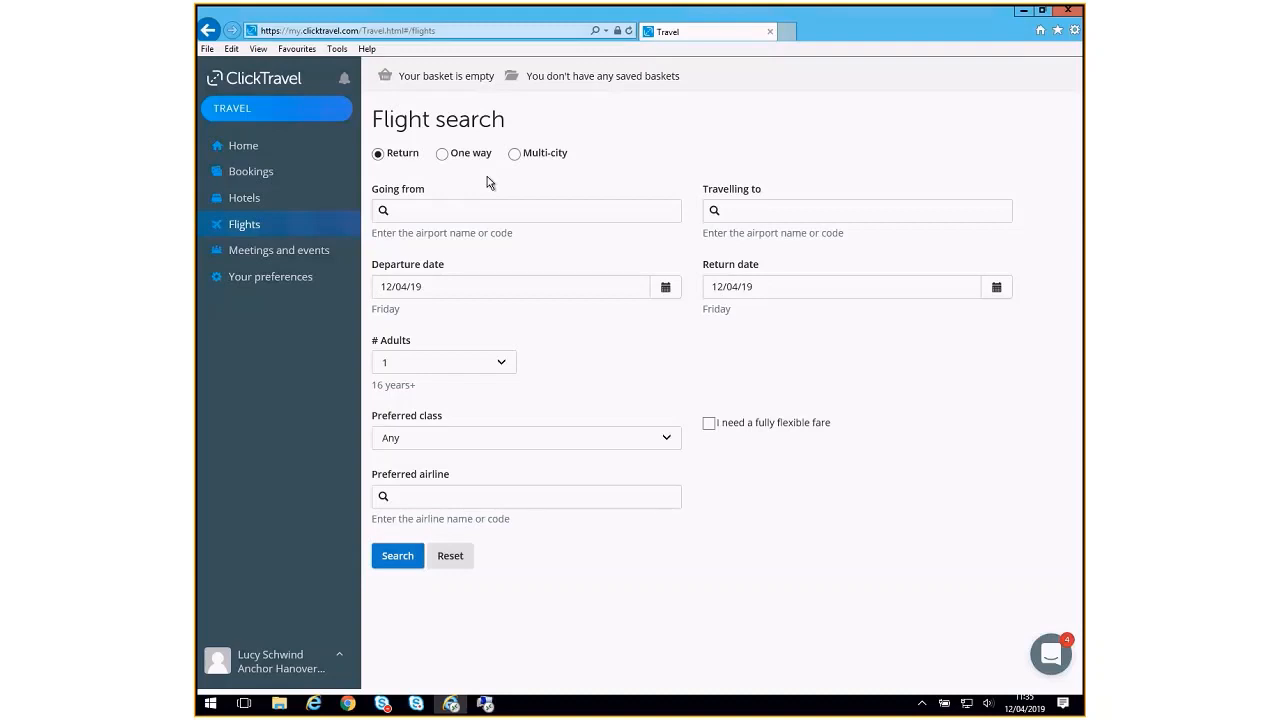
# Step: Set the return trip from Leeds Bradford International Airport (LBA) to London (LON), with a departure date of 29/04/19
pyautogui.click(452, 208)
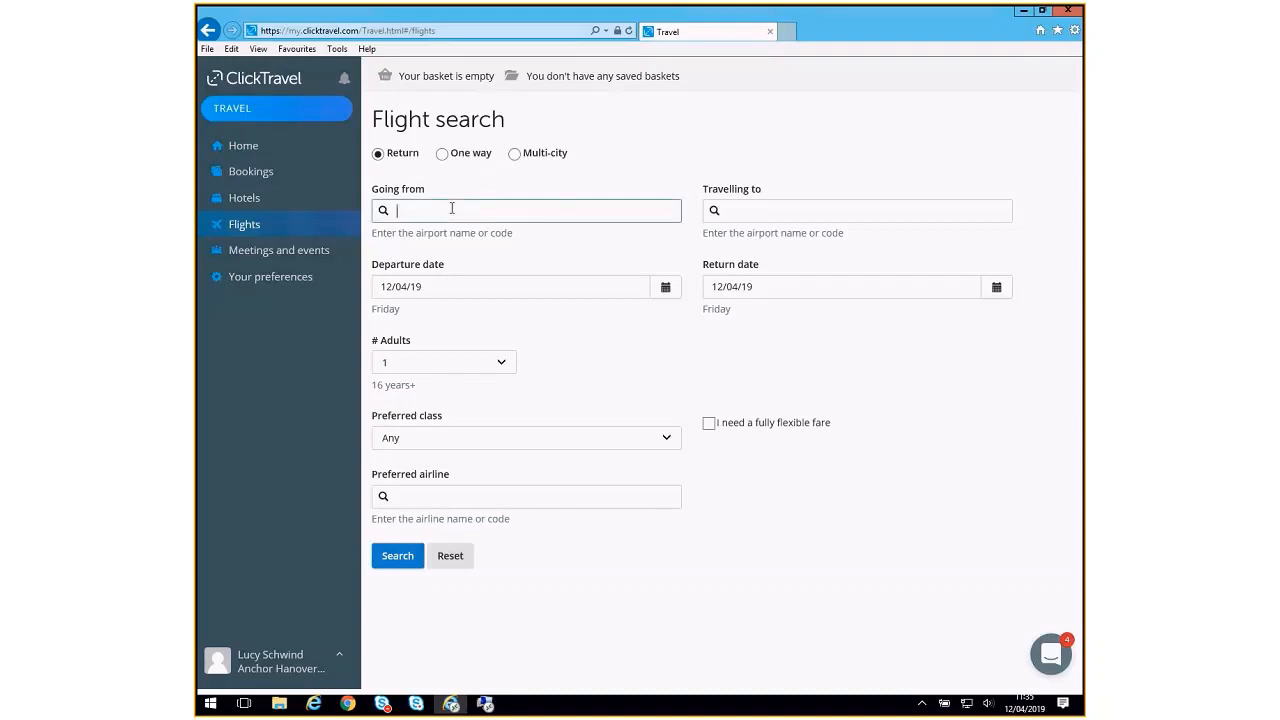
pyautogui.write('Leeds Brad')
pyautogui.click(457, 245)
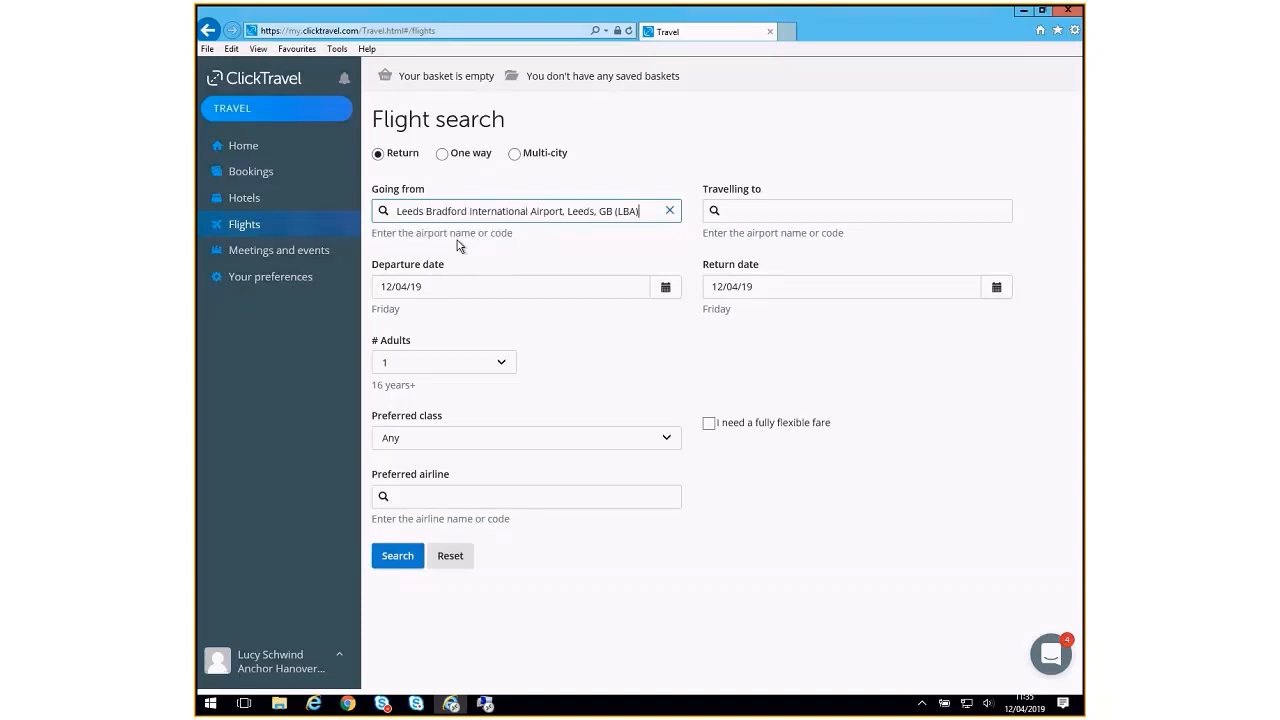
pyautogui.click(765, 210)
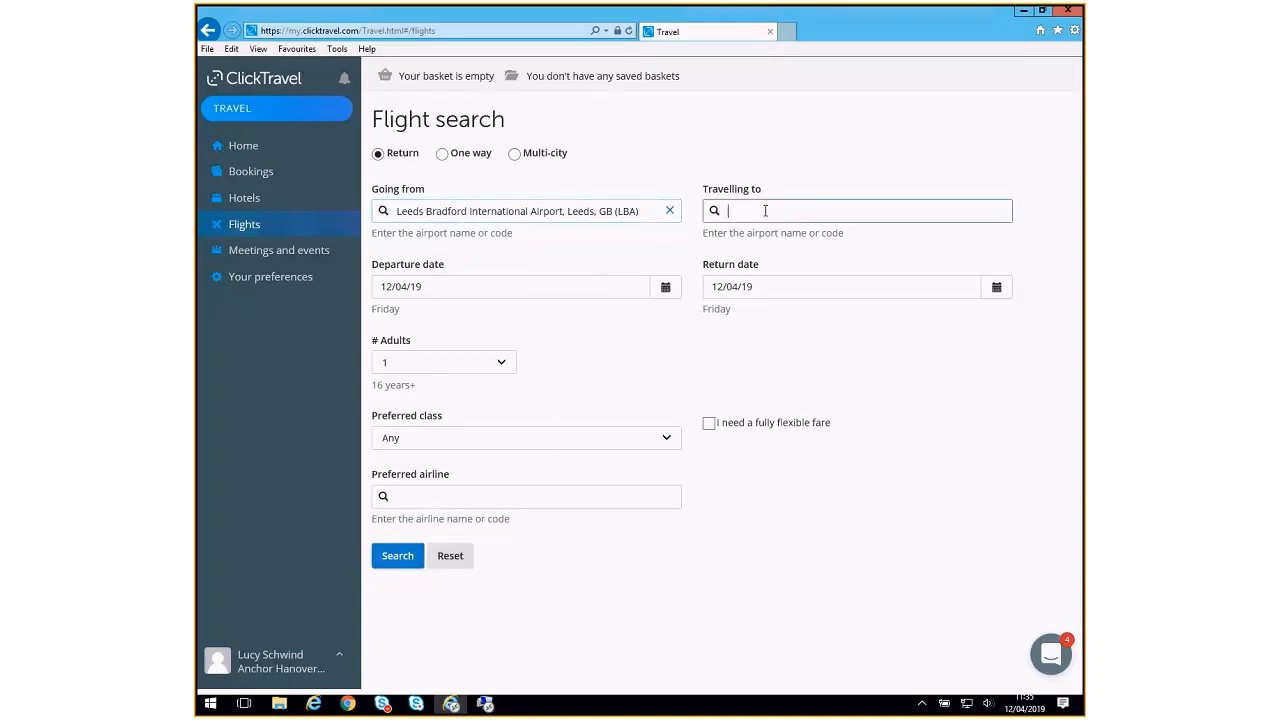
pyautogui.write('London')
pyautogui.click(765, 240)
pyautogui.click(667, 289)
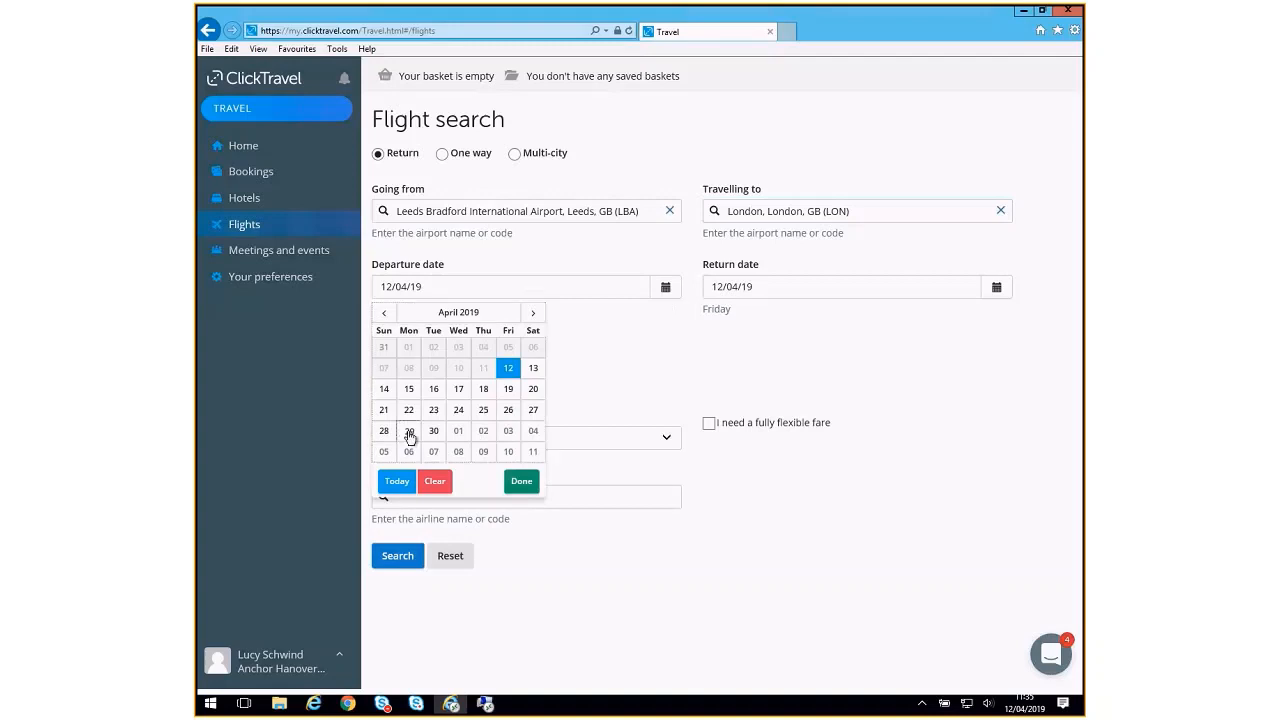
pyautogui.click(409, 431)
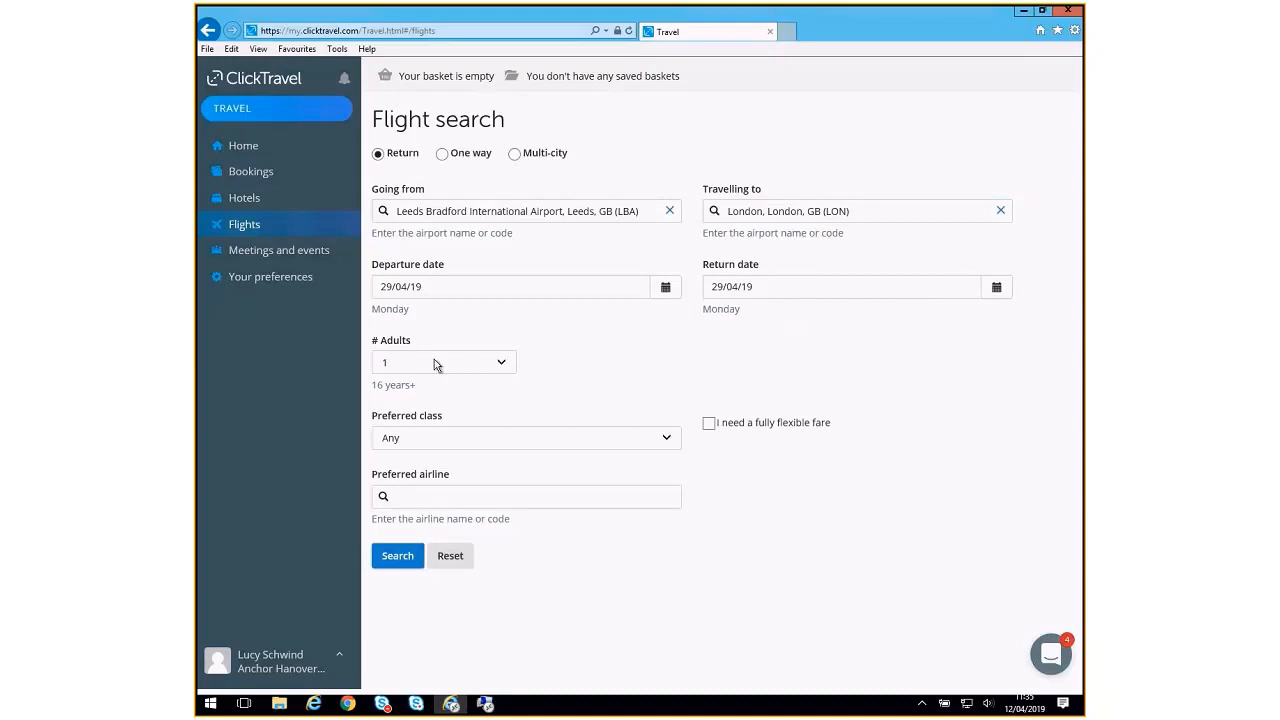
# Step: Keep one adult and any preferred class, and search for flights
pyautogui.click(502, 368)
pyautogui.click(502, 364)
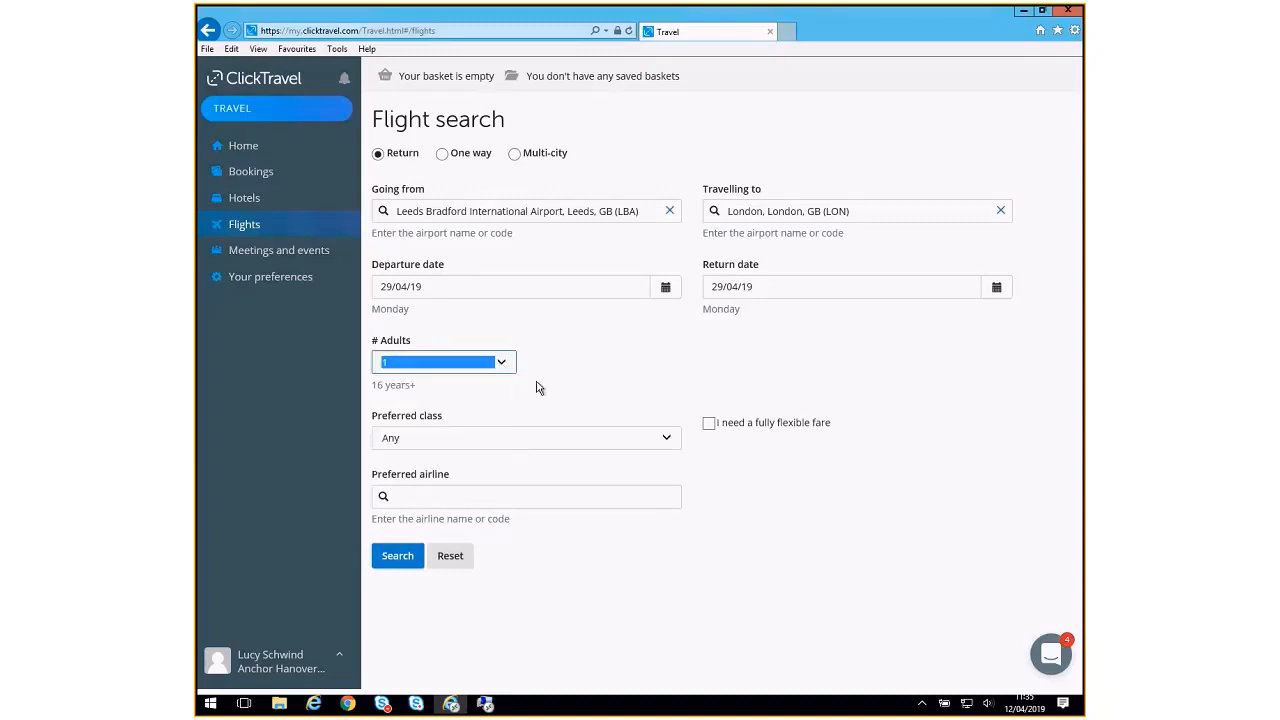
pyautogui.press('Tab')
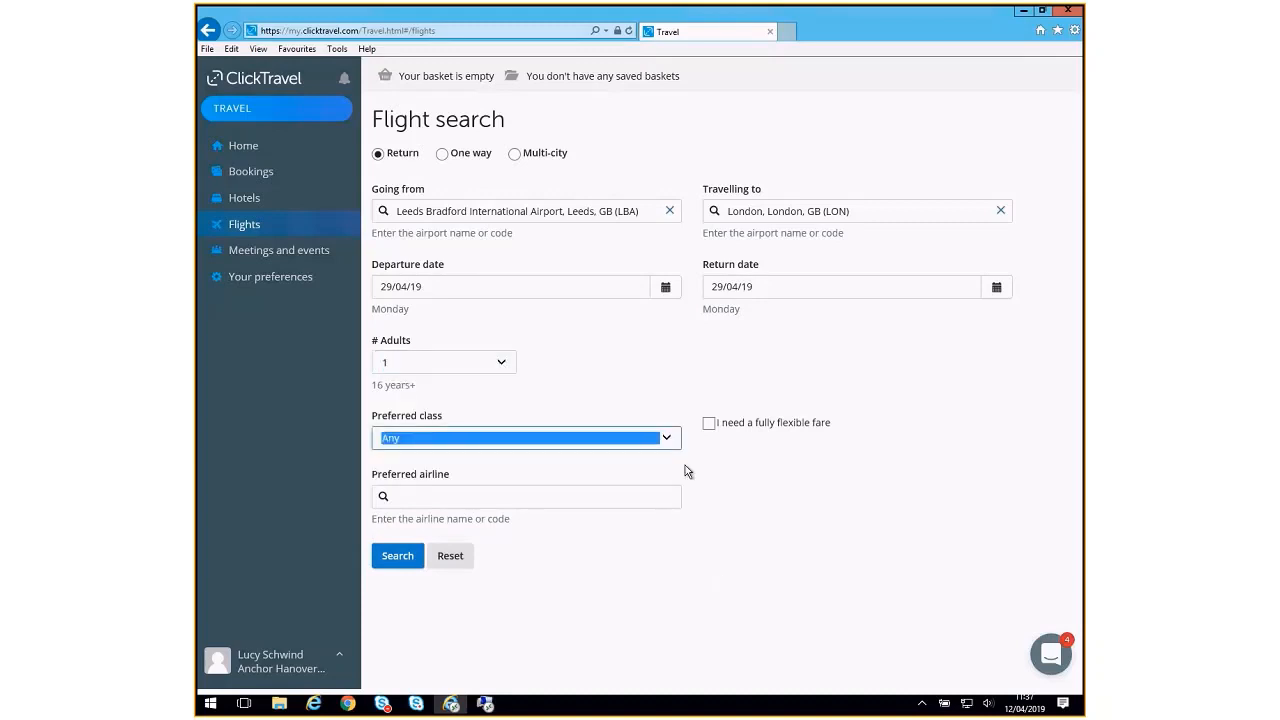
pyautogui.click(673, 440)
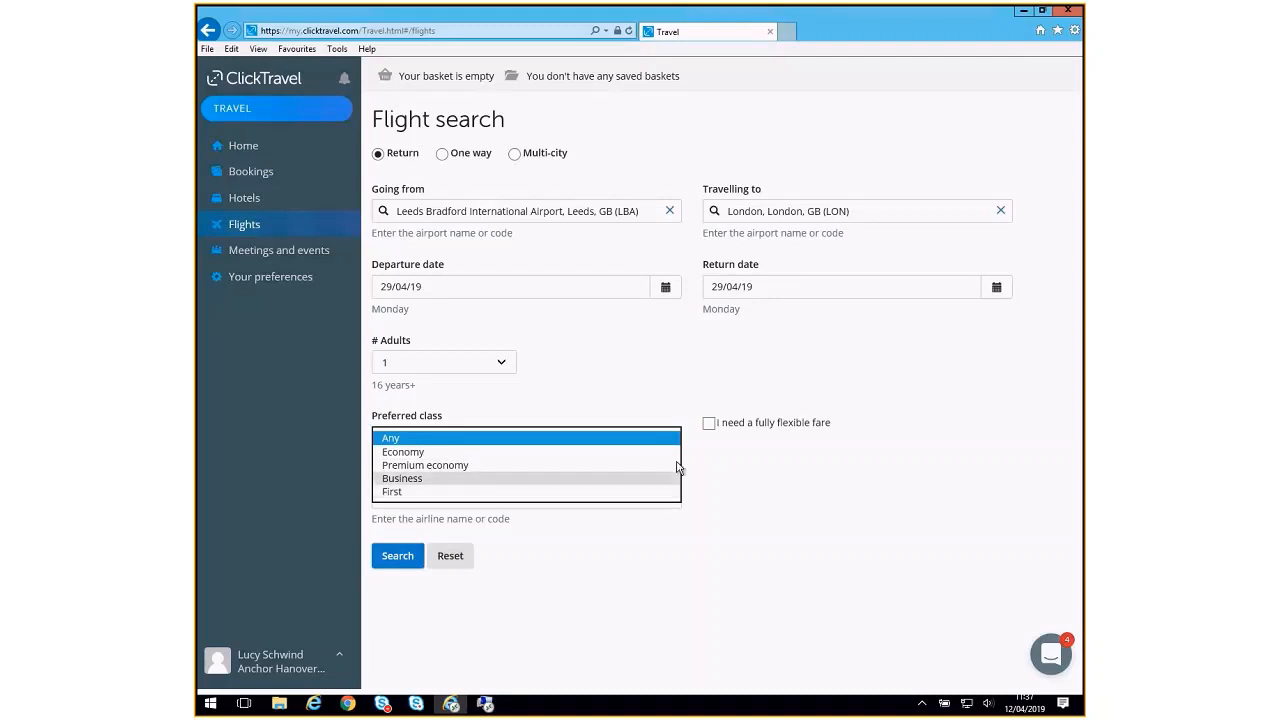
pyautogui.click(669, 446)
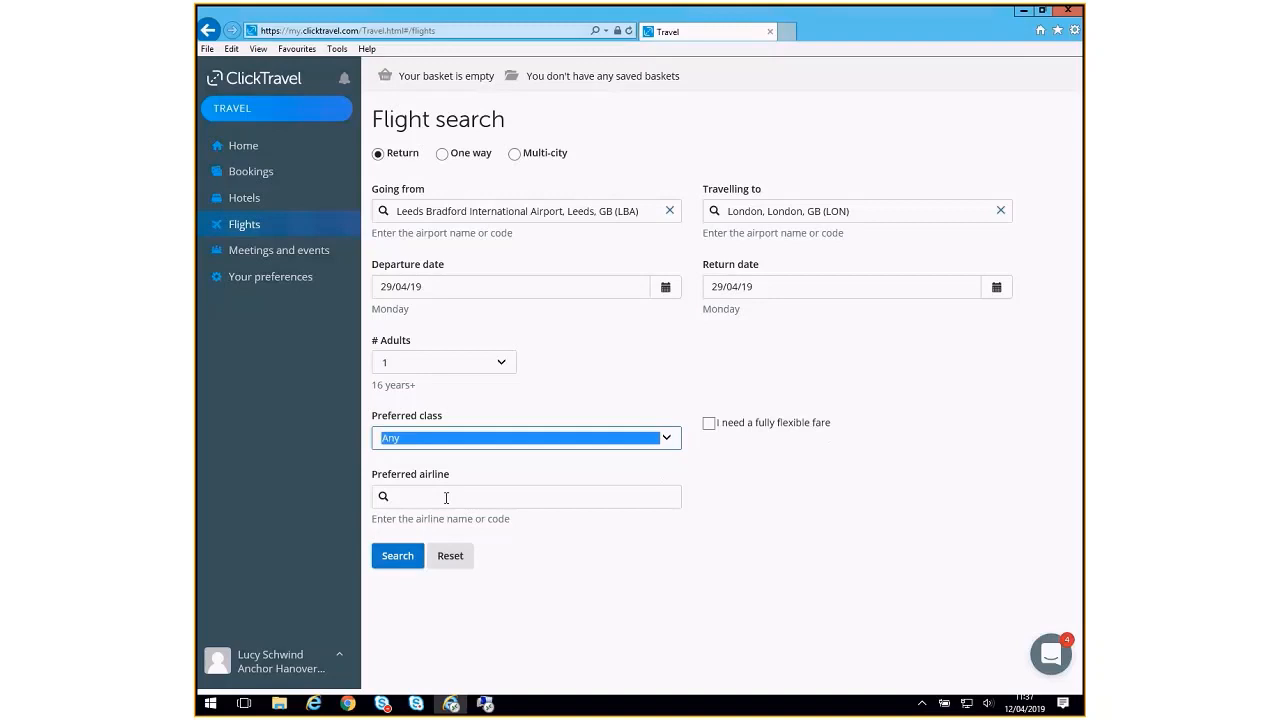
pyautogui.click(407, 559)
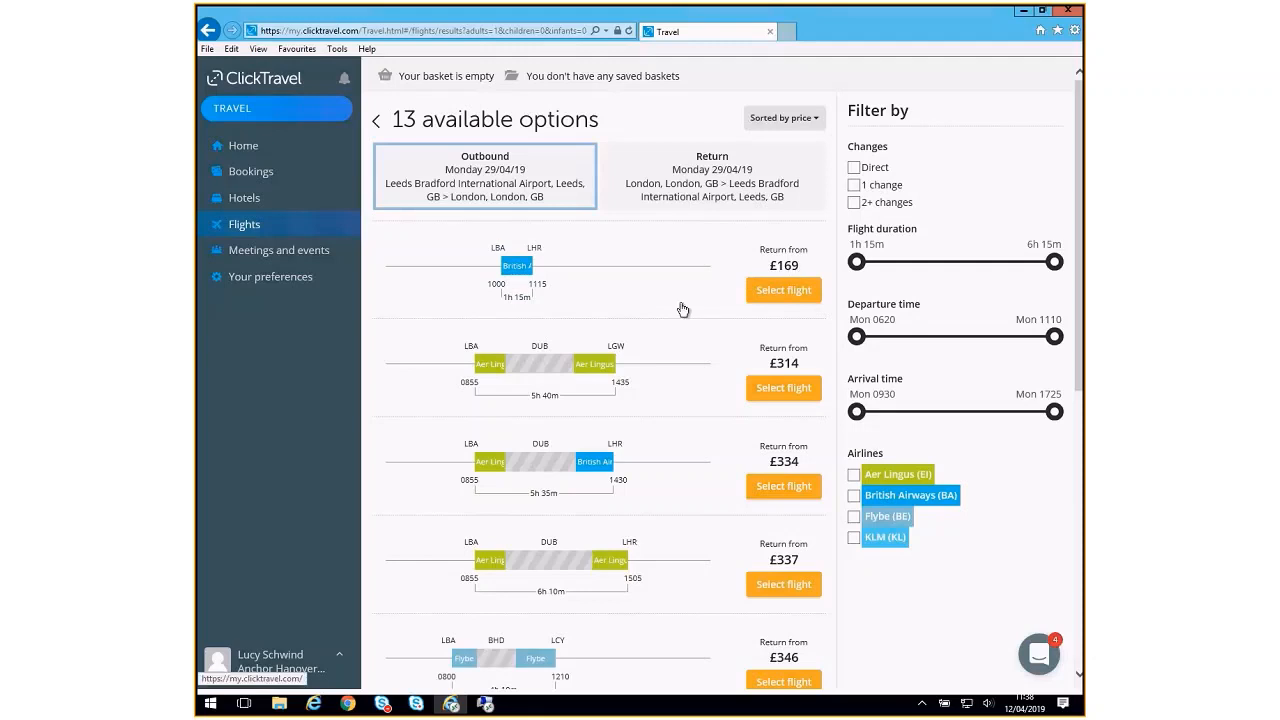
# Step: Select the 10:00 British Airways outbound and 16:05 return flights, and add them to the basket with the Euro Traveller - BASIC package both ways
pyautogui.click(783, 301)
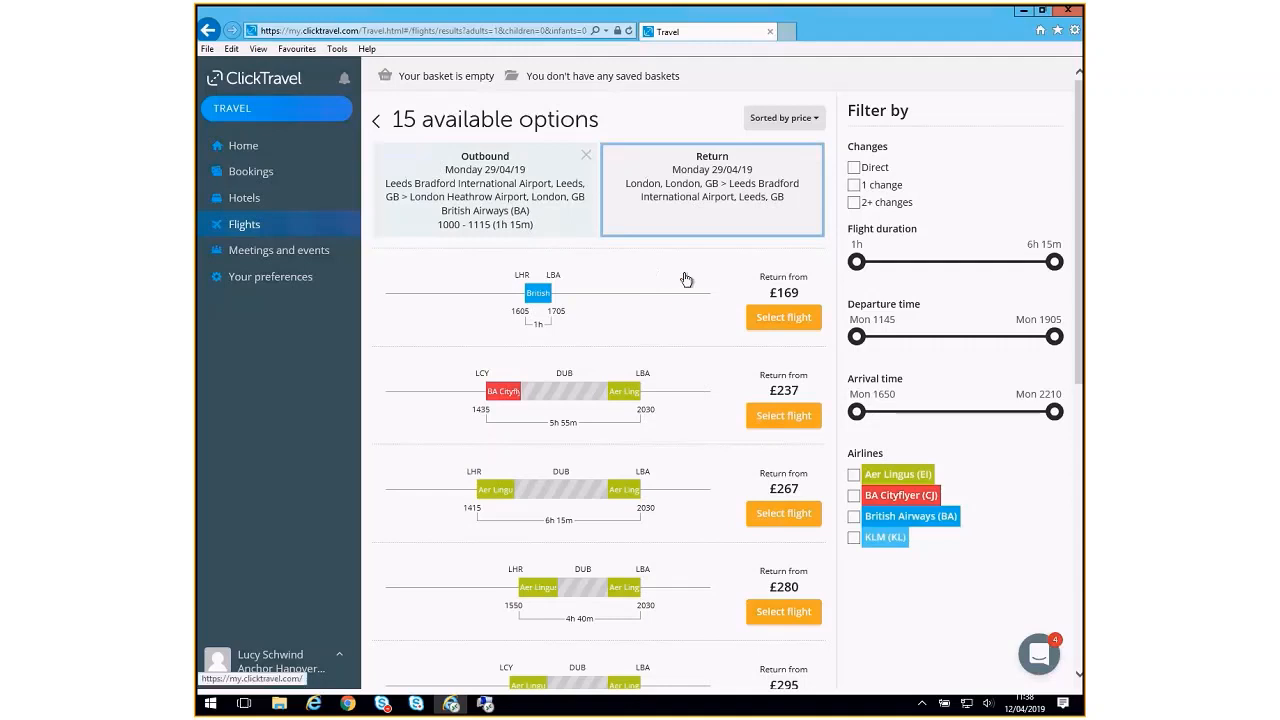
pyautogui.click(783, 318)
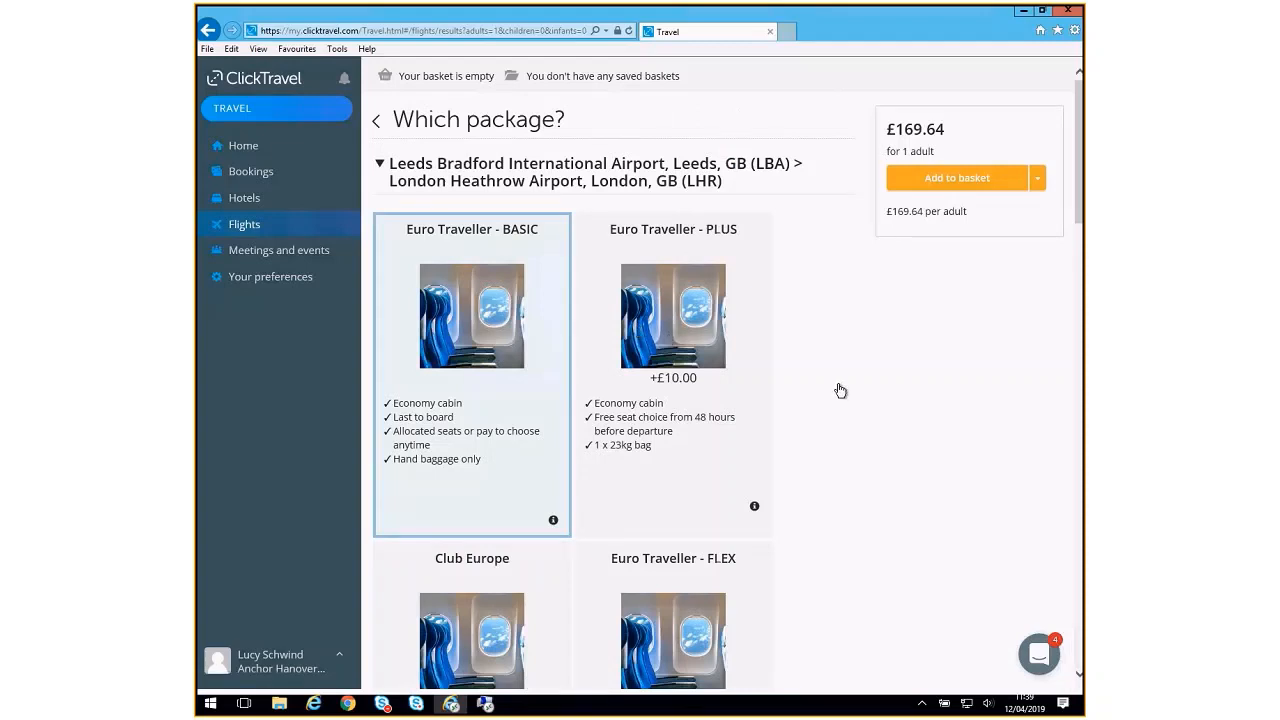
pyautogui.scroll(-1, 840, 390)
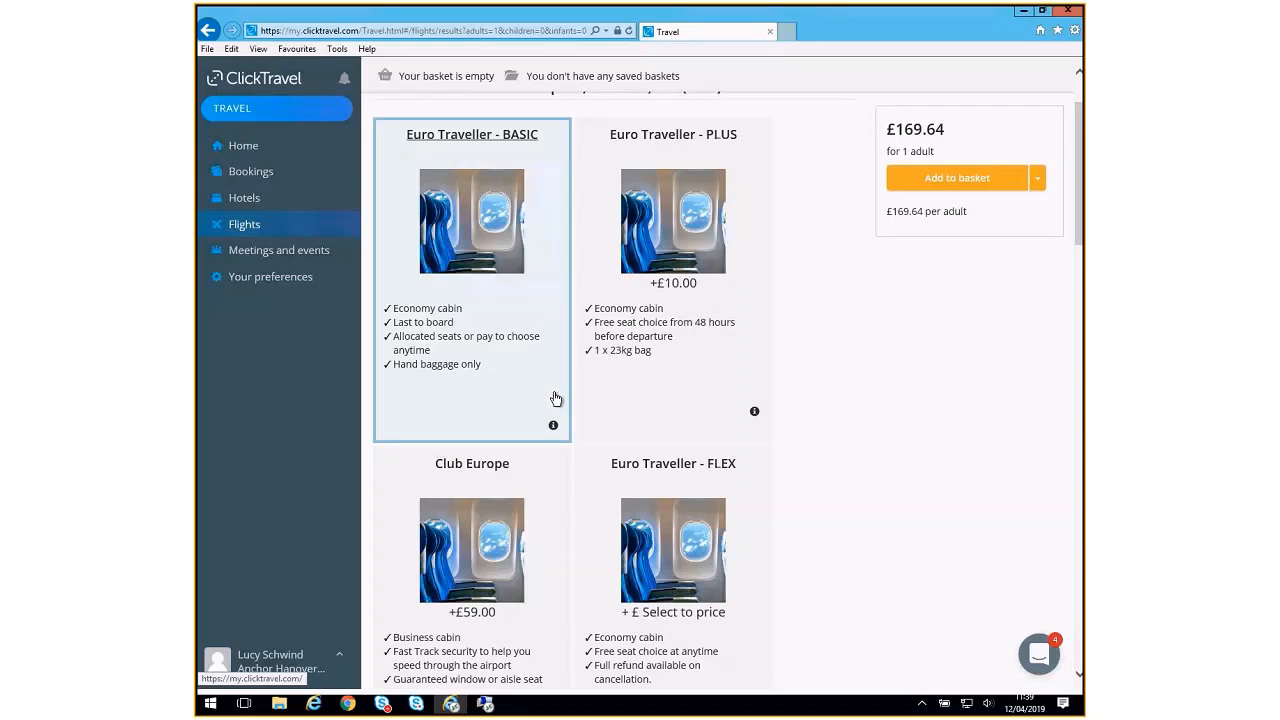
pyautogui.scroll(-5, 902, 424)
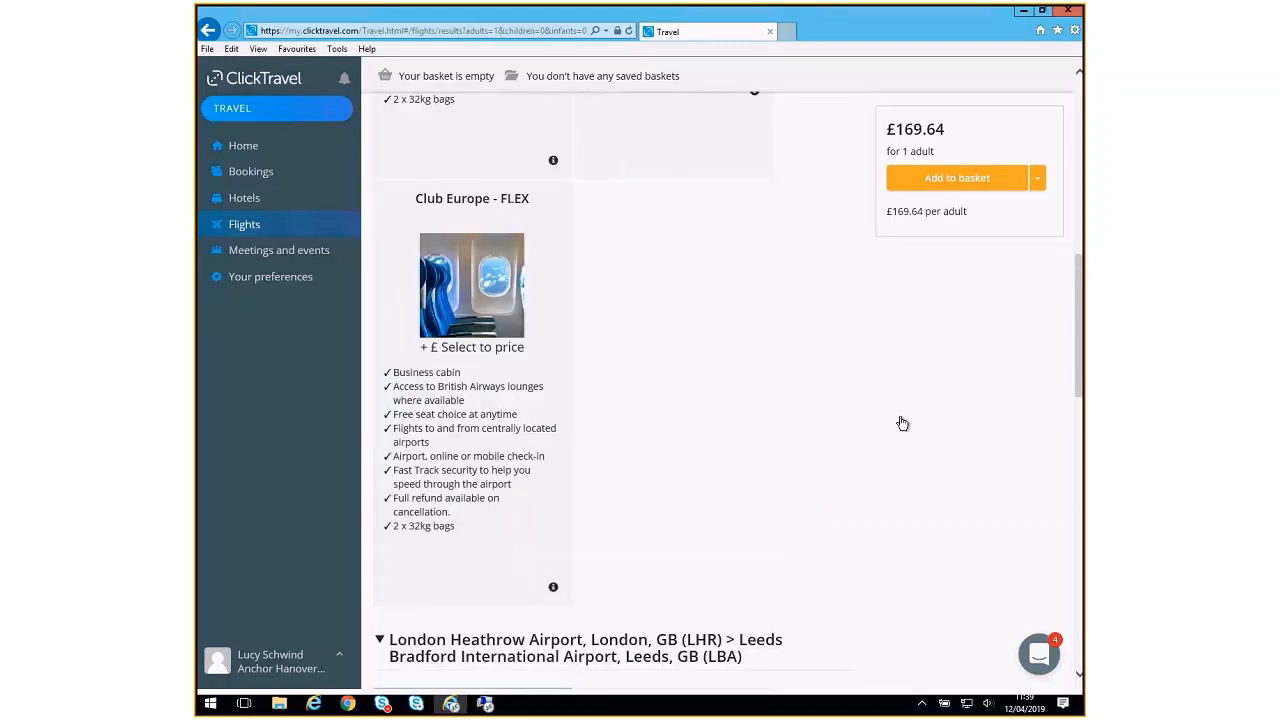
pyautogui.scroll(-3, 902, 424)
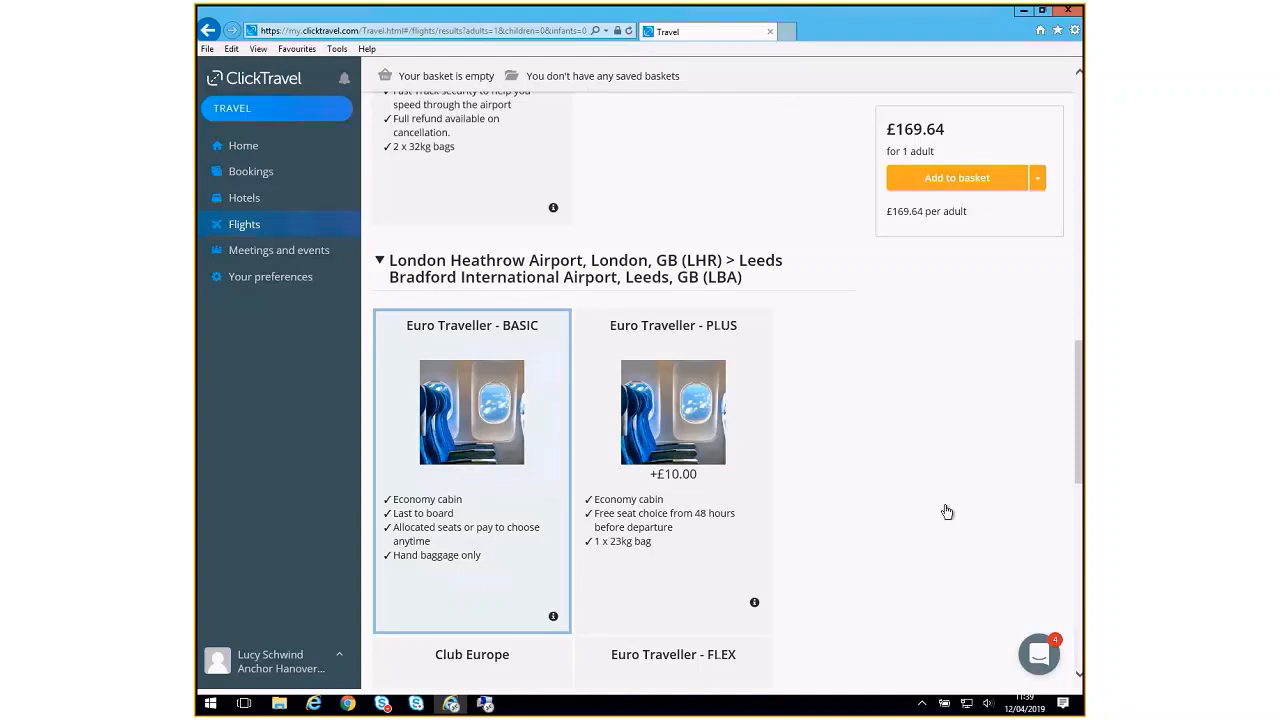
pyautogui.click(944, 180)
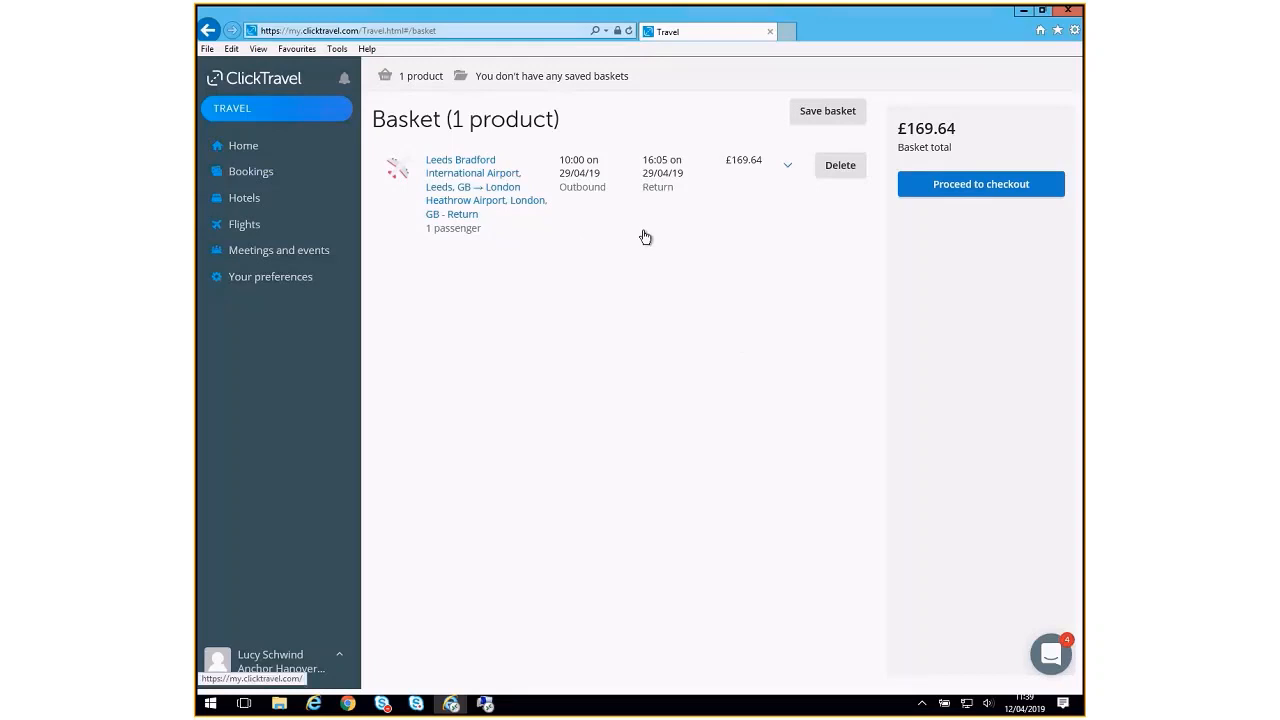
# Step: Proceed to checkout and assign the listed employee profile as adult traveller #1
pyautogui.click(1008, 198)
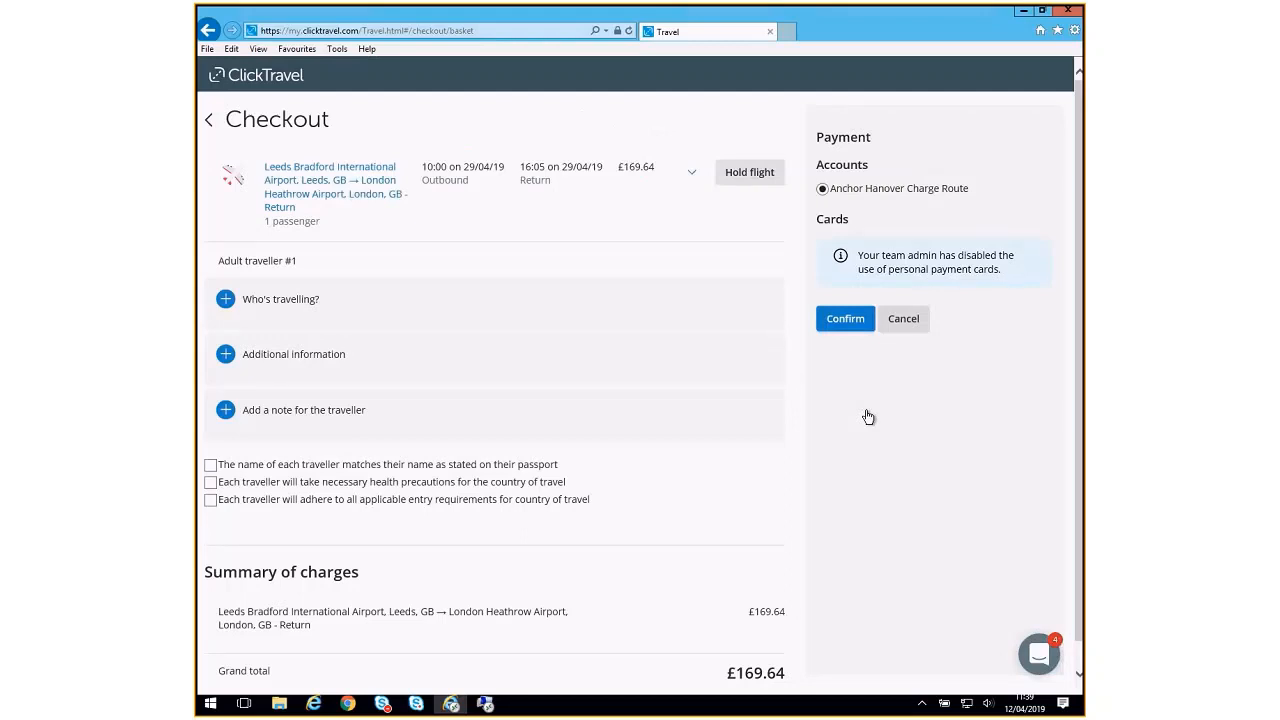
pyautogui.click(299, 319)
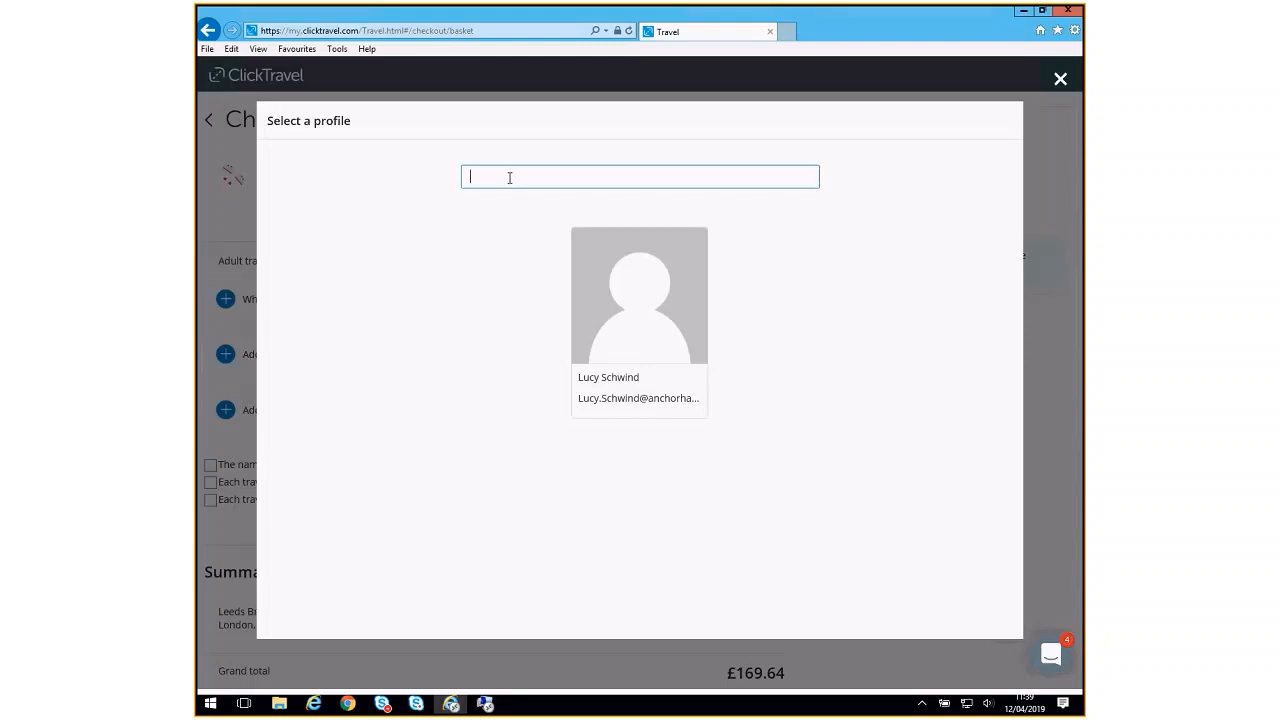
pyautogui.click(624, 355)
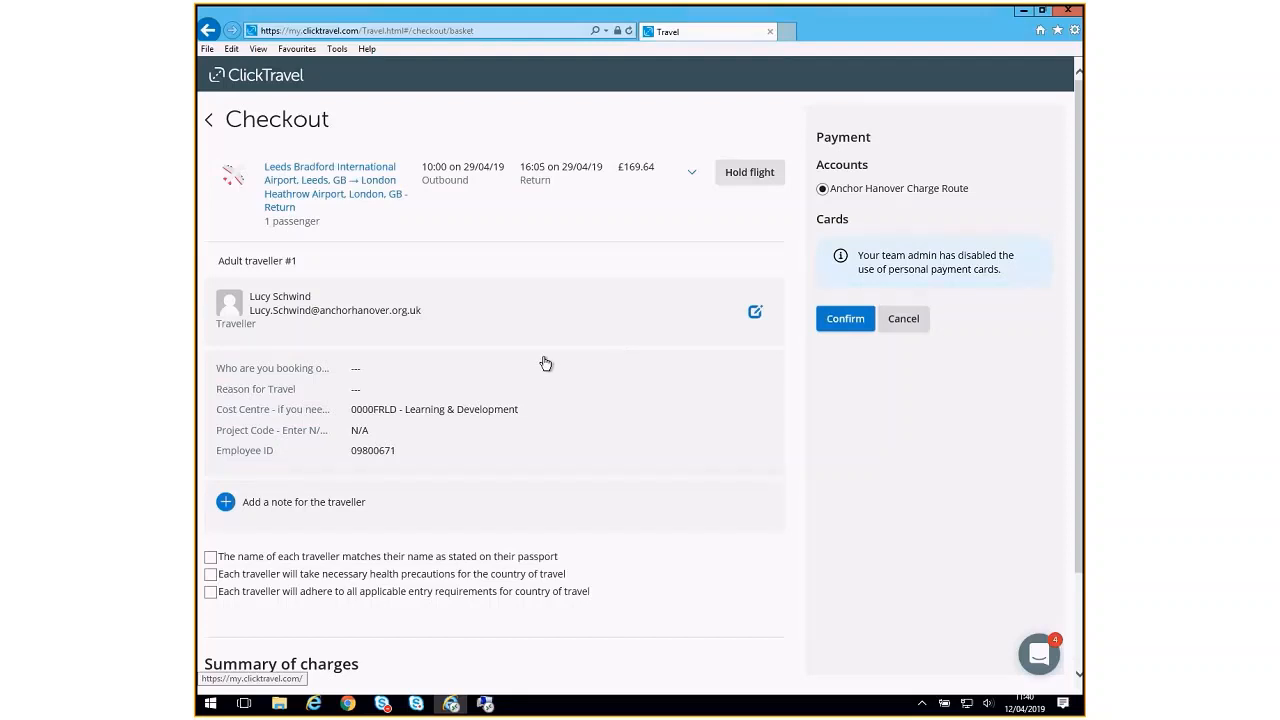
# Step: In the traveller's additional information, set the booking as on behalf of Employee and the reason for travel as "Business Meeting"
pyautogui.click(397, 396)
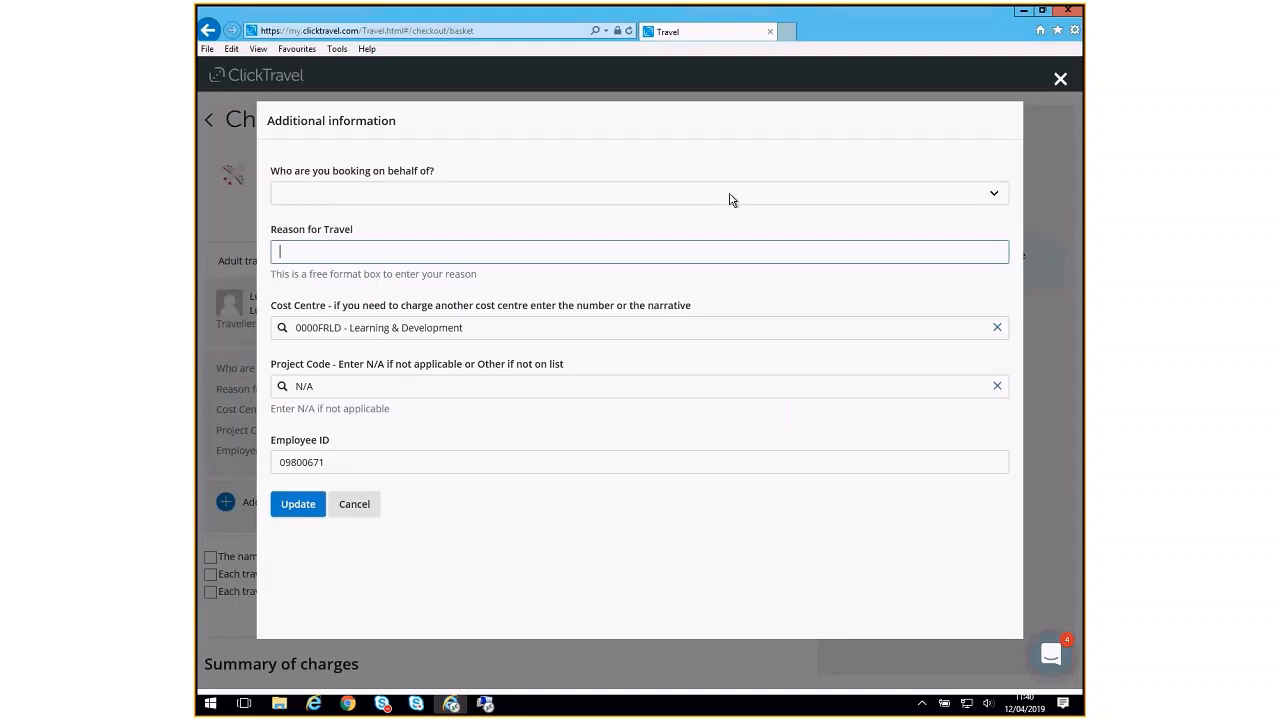
pyautogui.click(999, 202)
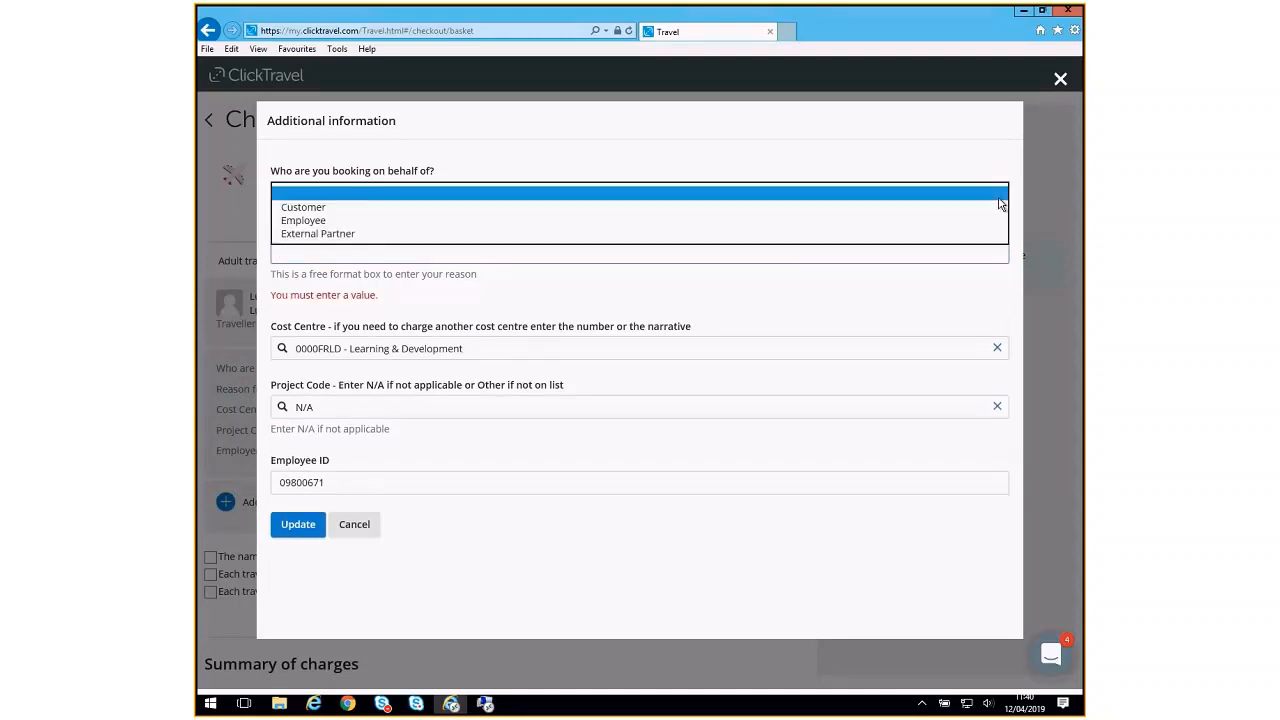
pyautogui.click(321, 221)
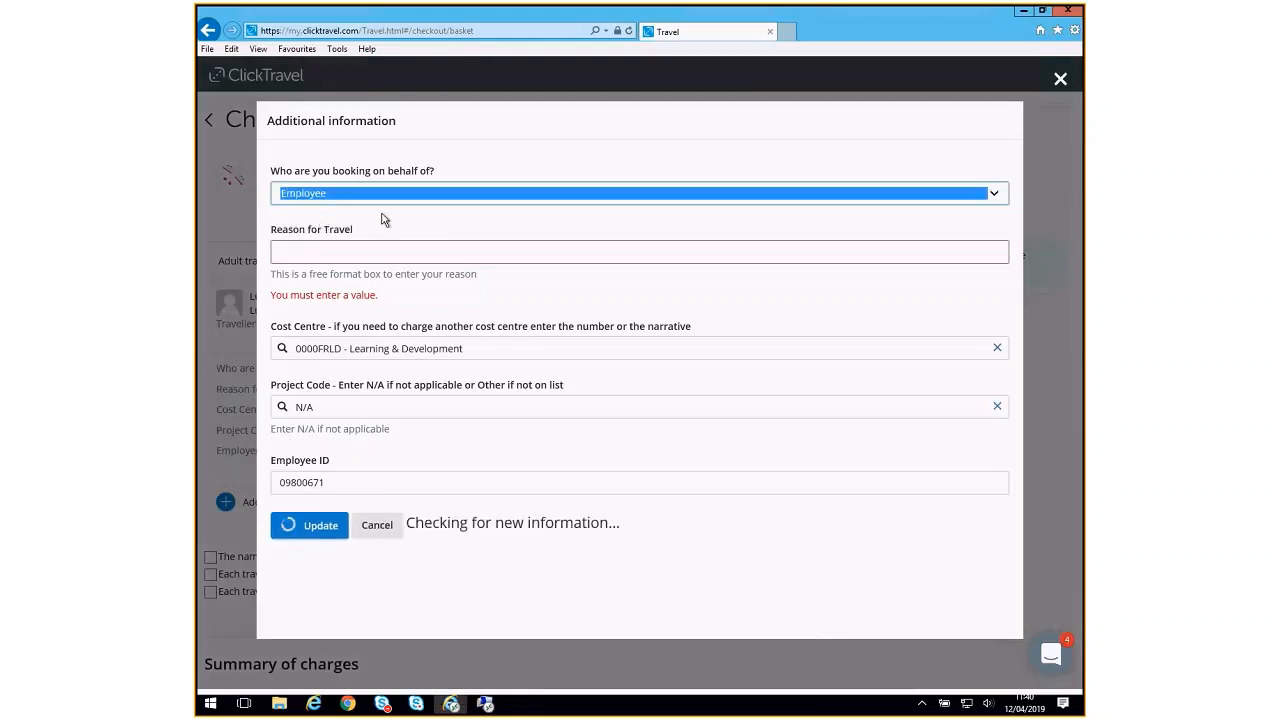
pyautogui.click(357, 253)
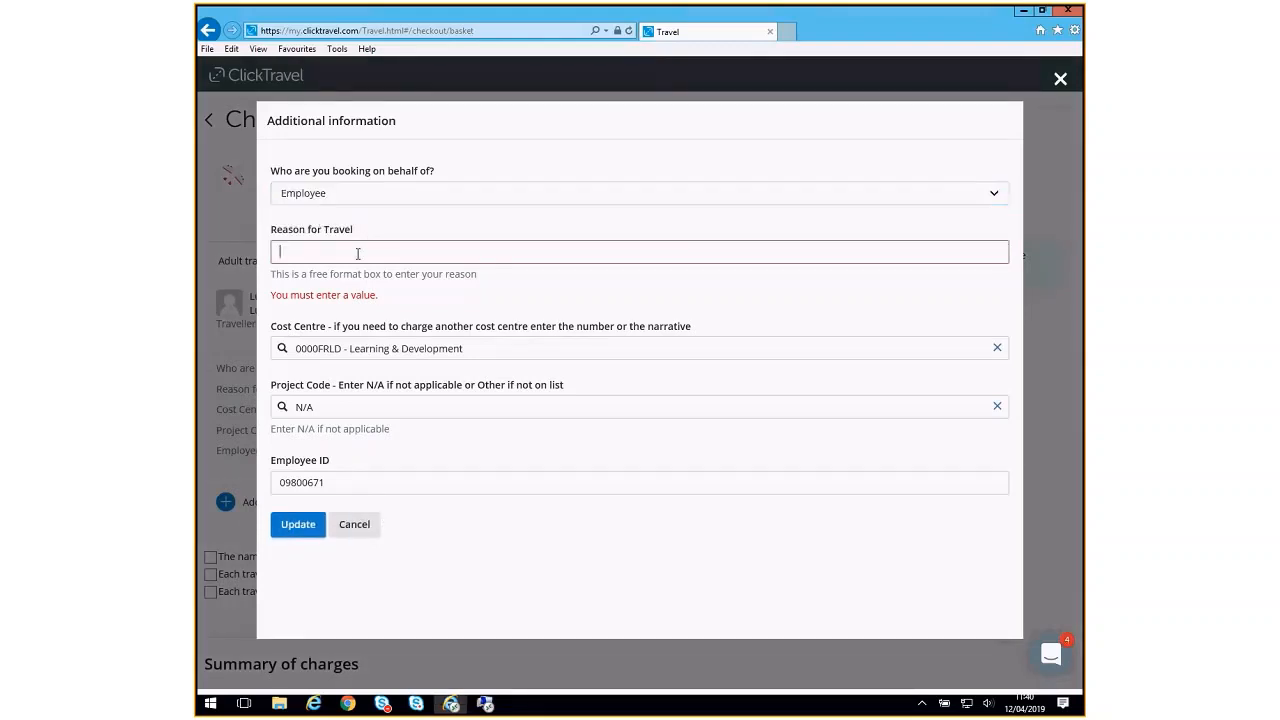
pyautogui.write('Buain')
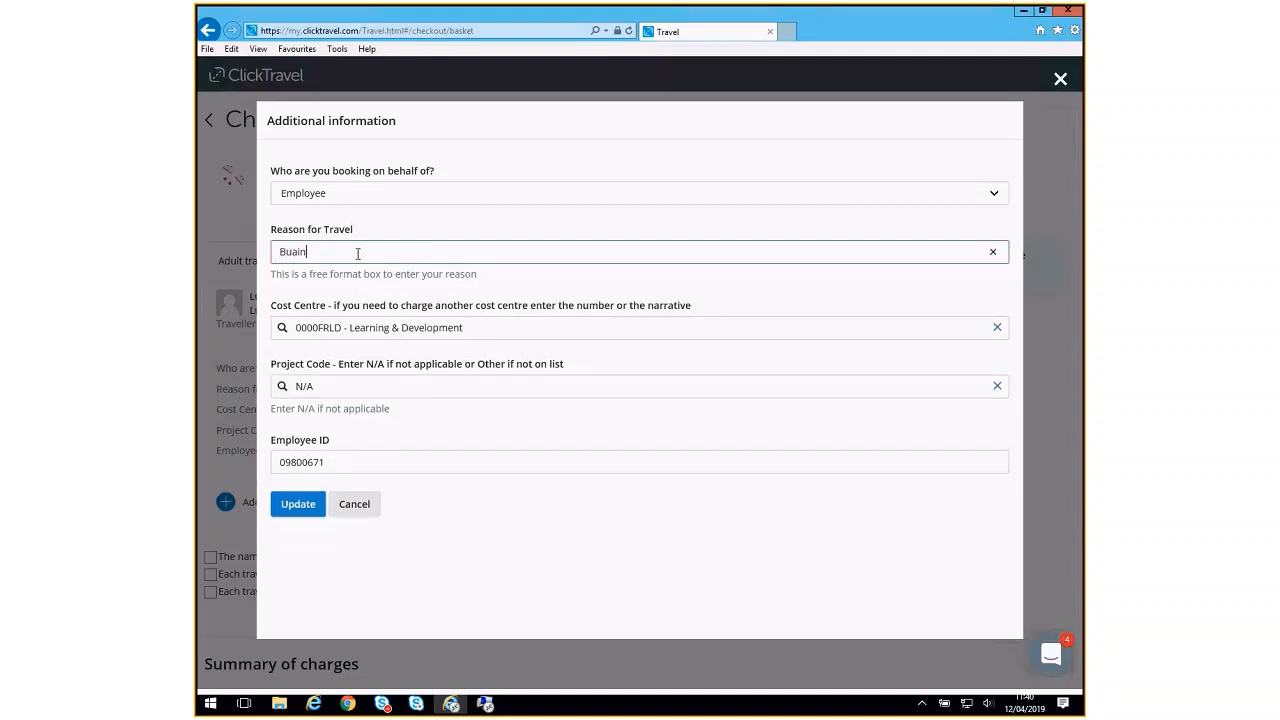
pyautogui.press('BackSpace')
pyautogui.press('BackSpace')
pyautogui.press('BackSpace')
pyautogui.write('siness')
pyautogui.press('BackSpace')
pyautogui.write('s Meeting')
# Step: Change the cost centre to "50100320 - Learning & Development" and save the additional information
pyautogui.moveTo(343, 329); pyautogui.dragTo(293, 329)
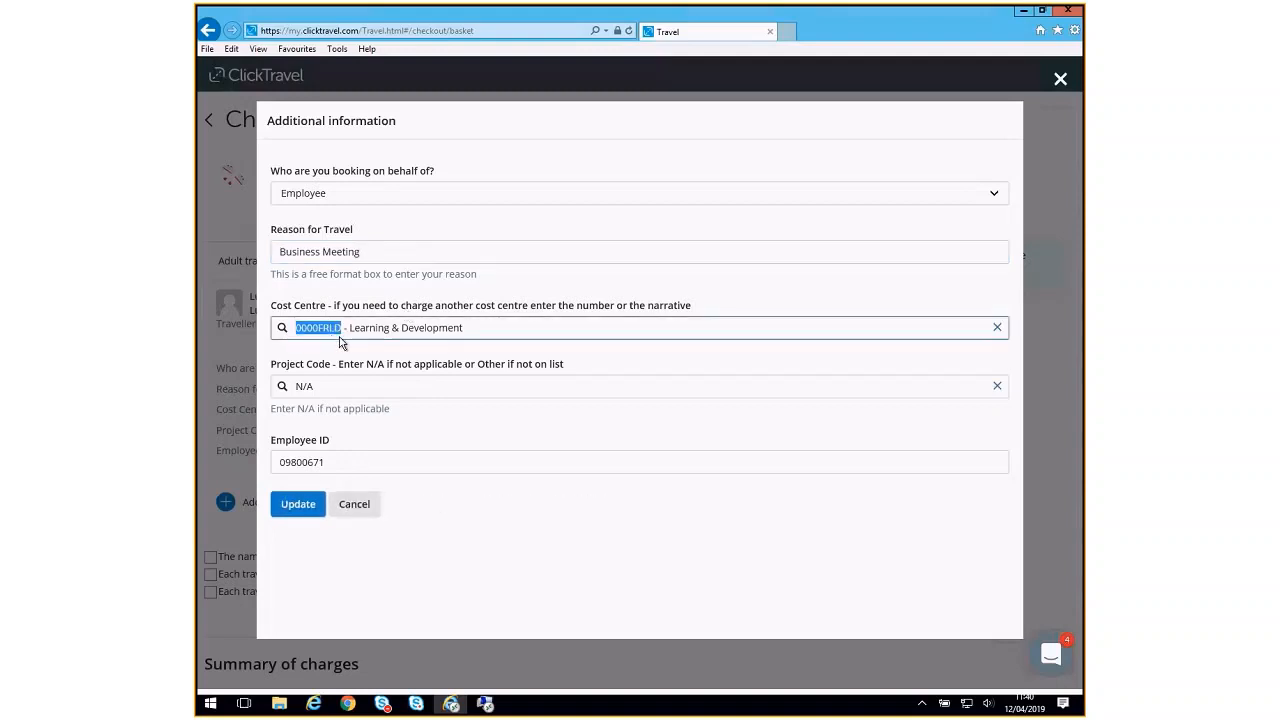
pyautogui.write('5010')
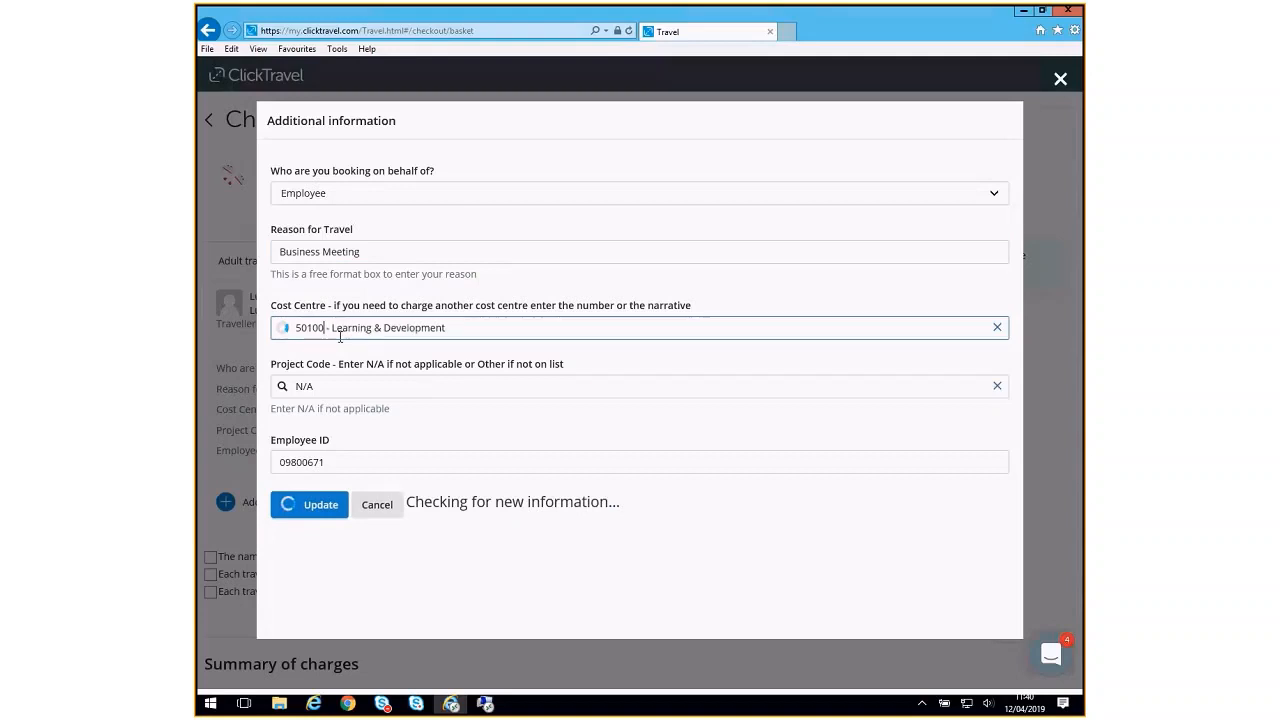
pyautogui.write('0320')
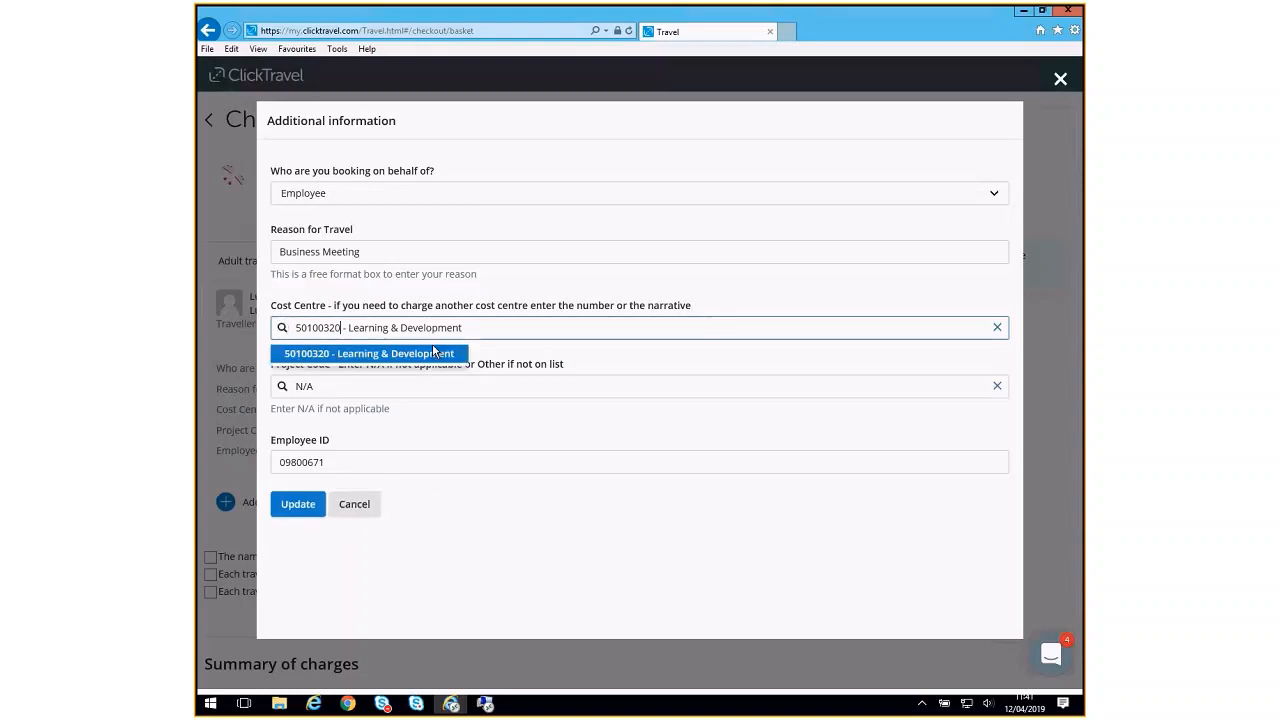
pyautogui.click(446, 355)
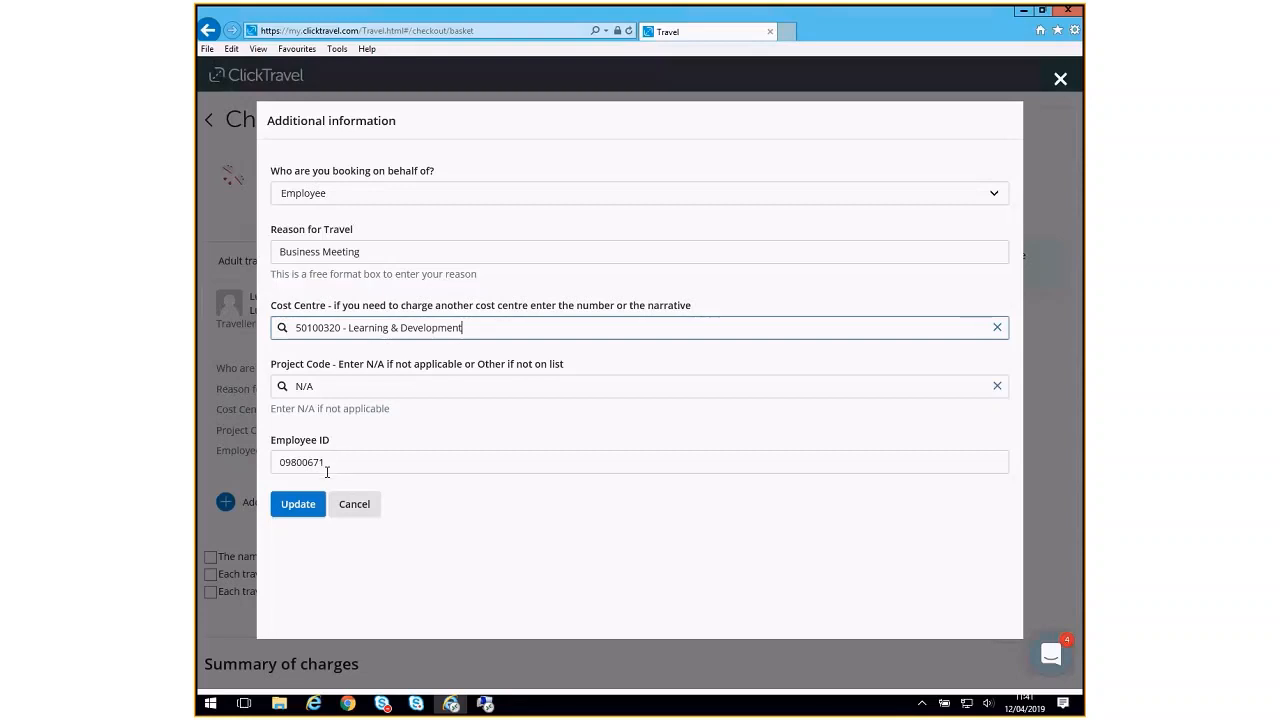
pyautogui.click(298, 504)
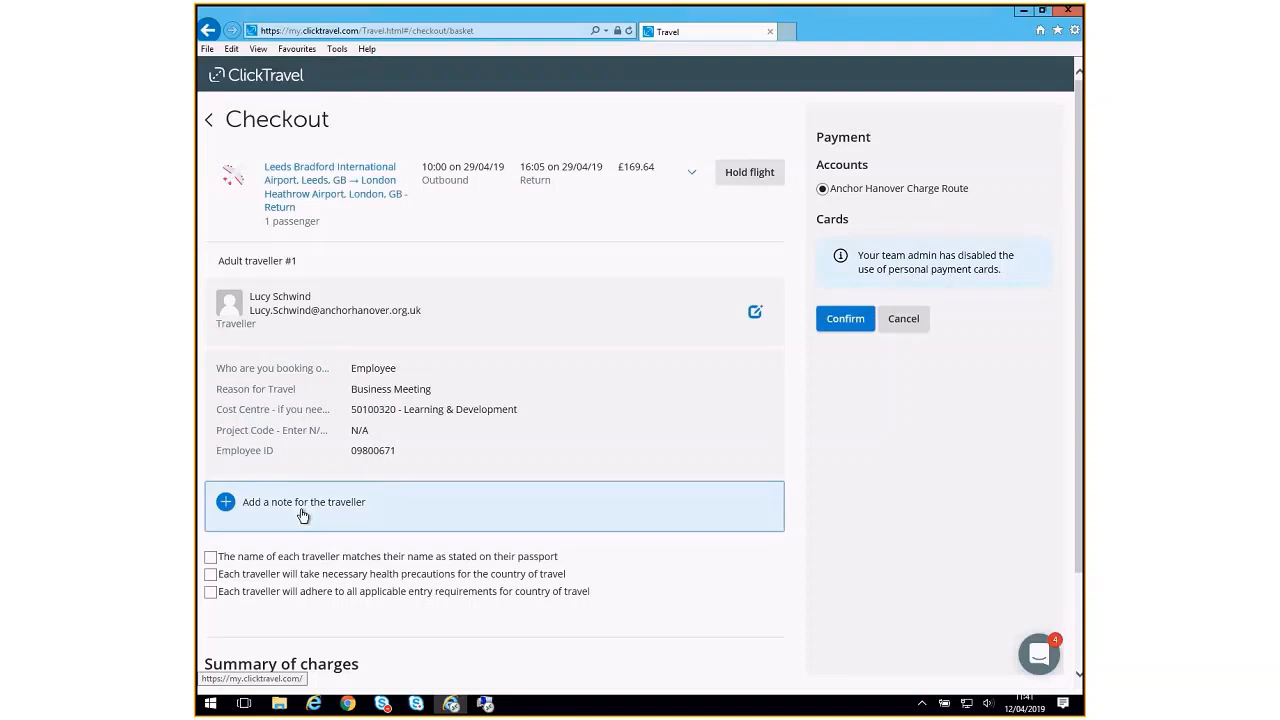
# Step: Leave the traveller note blank and accept the passport name, health precautions and entry requirements declarations
pyautogui.click(303, 515)
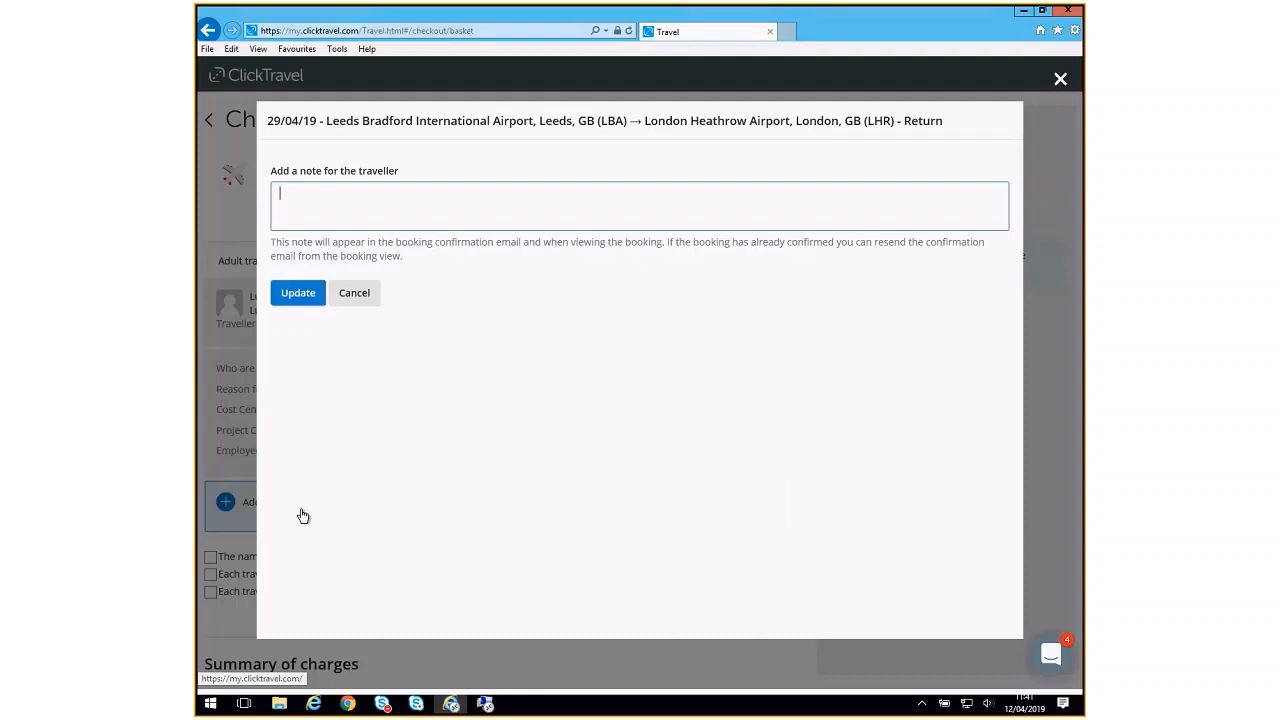
pyautogui.click(1060, 78)
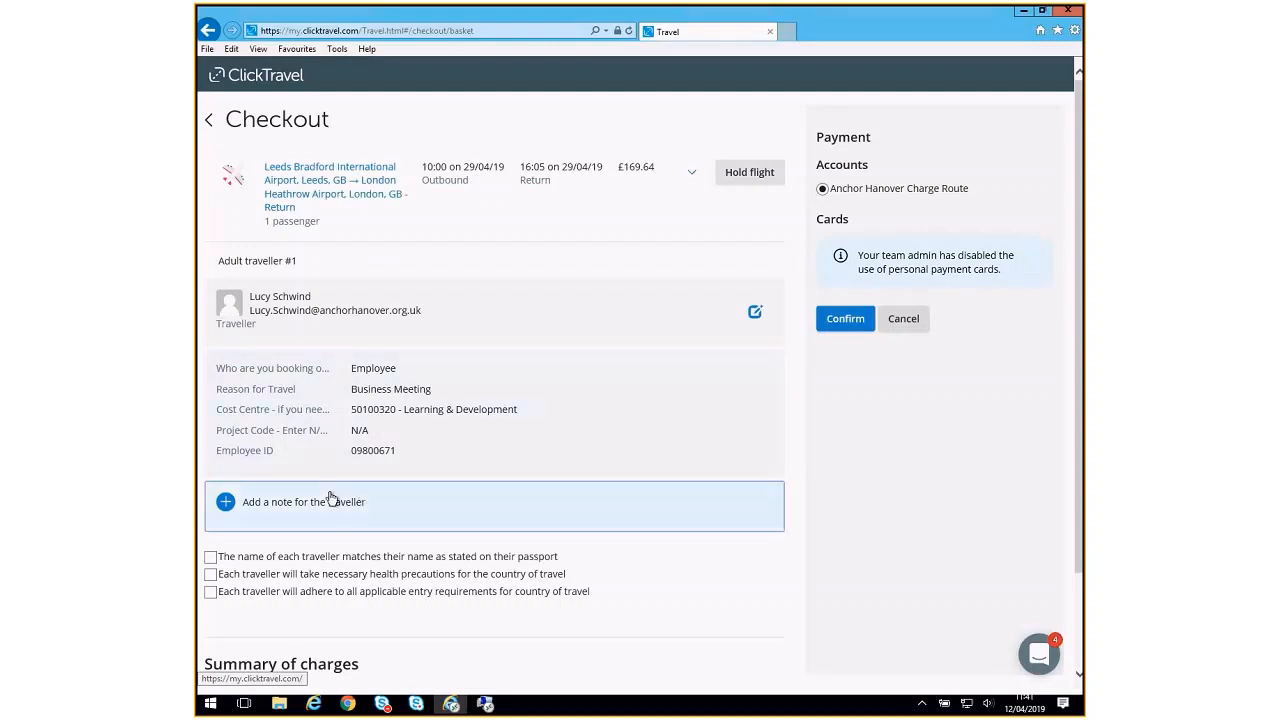
pyautogui.scroll(-2, 330, 495)
pyautogui.scroll(-1, 330, 493)
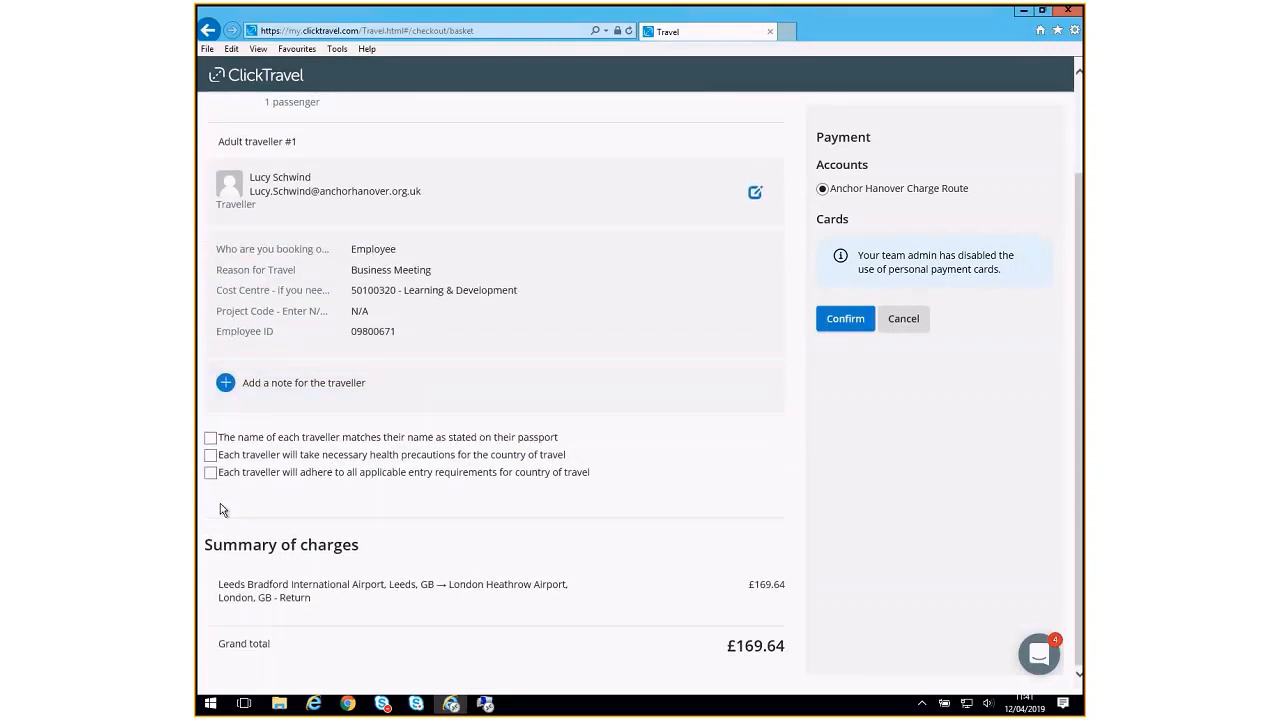
pyautogui.click(211, 440)
pyautogui.click(212, 458)
pyautogui.click(211, 475)
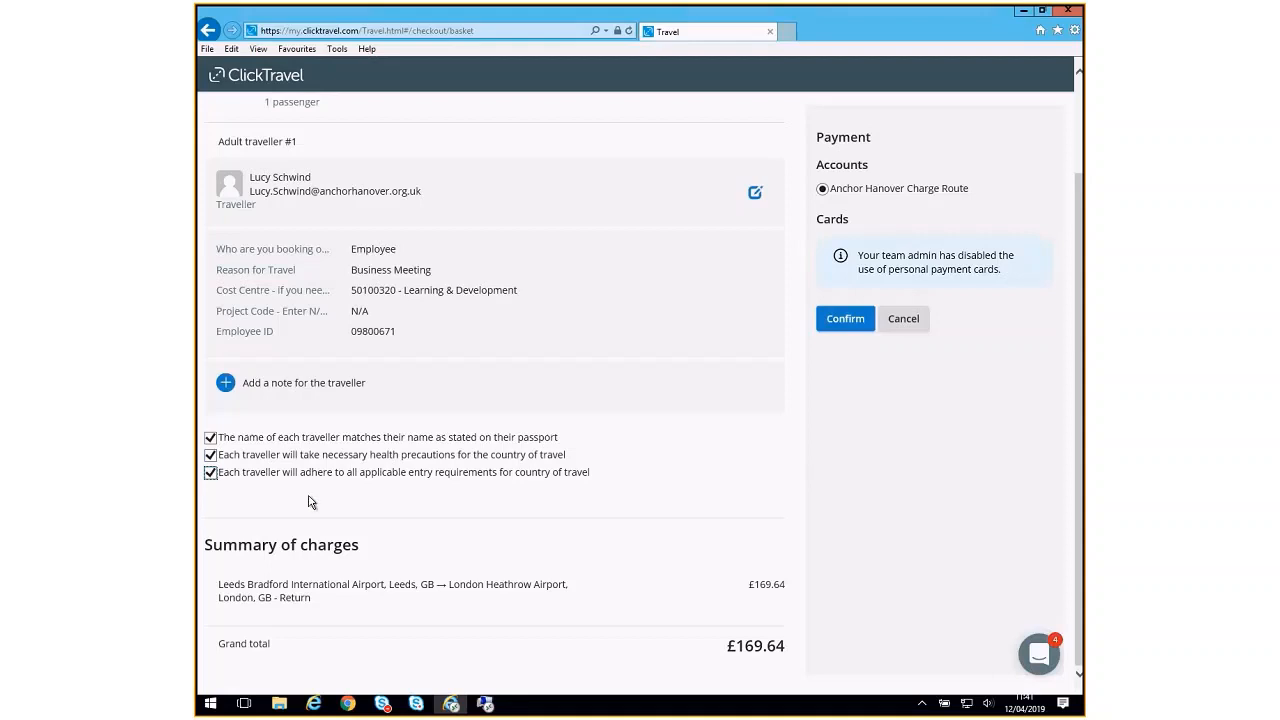